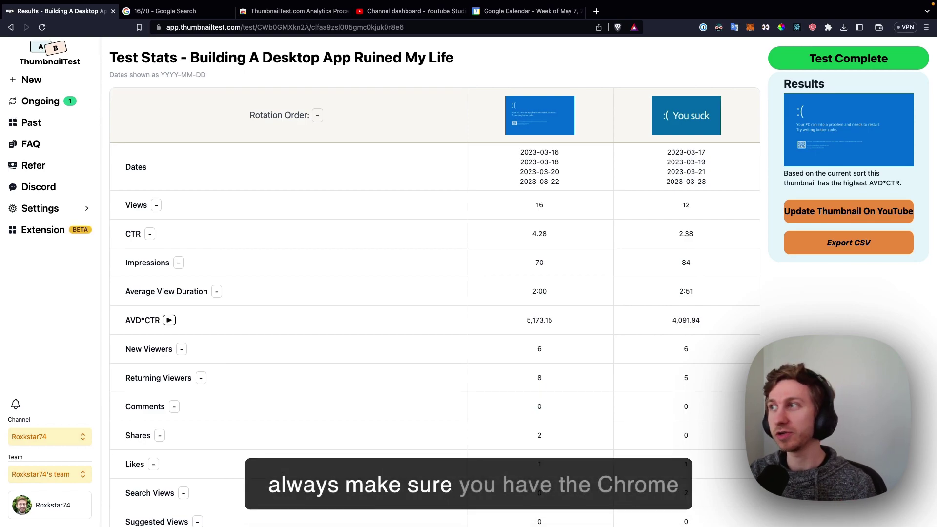
Dismiss the extension prompt, reload the YouTube Studio dashboard, and return to ThumbnailTest.
click(43, 229)
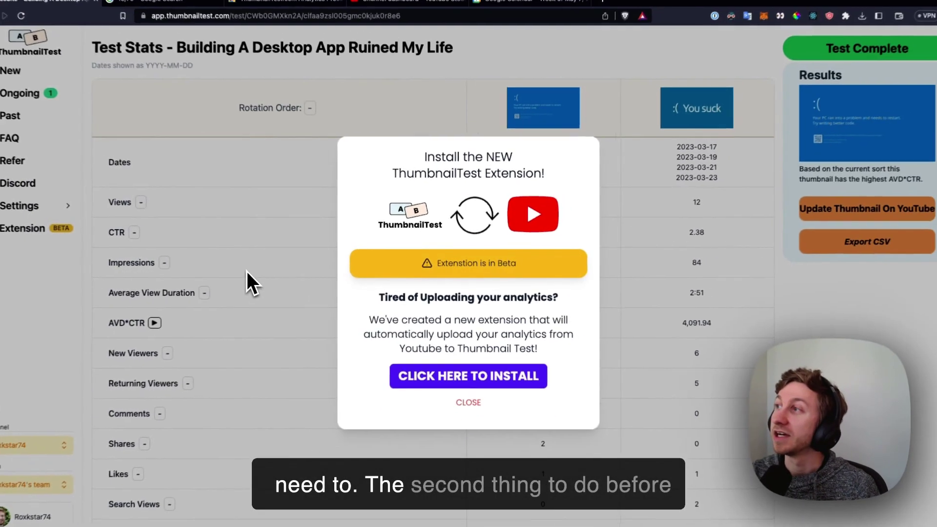
click(142, 276)
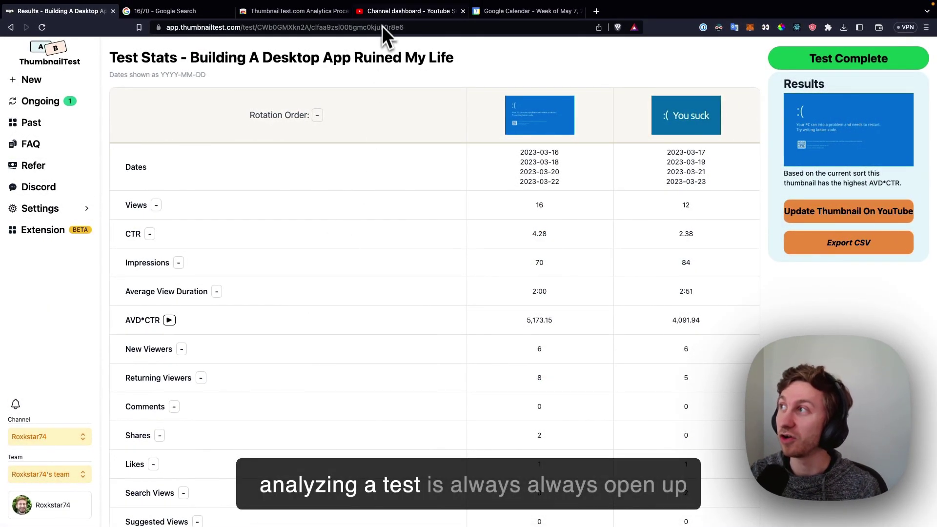
drag(382, 11, 178, 29)
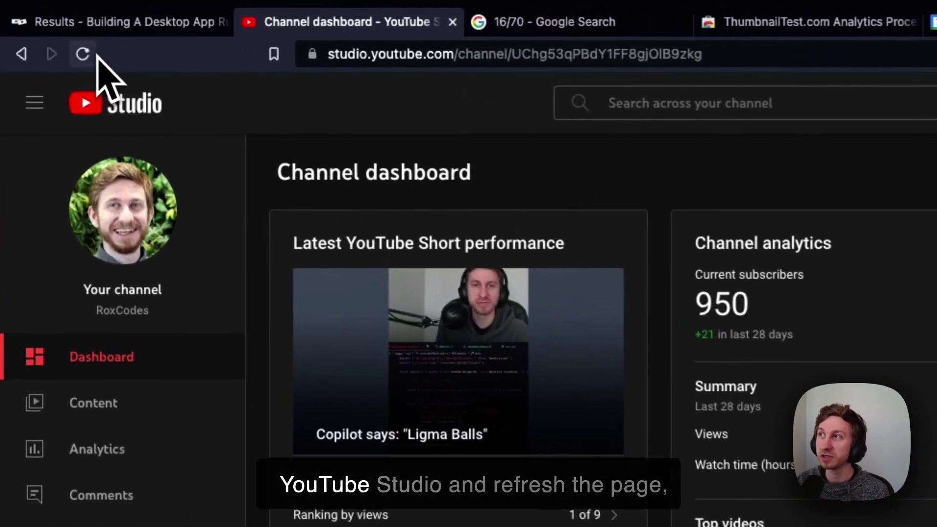
click(91, 55)
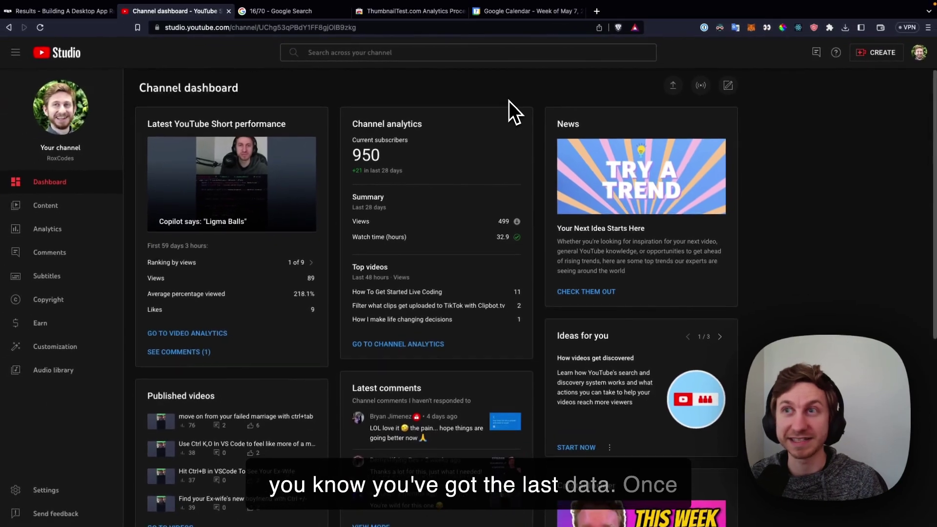
key(ctrl+shift+Tab)
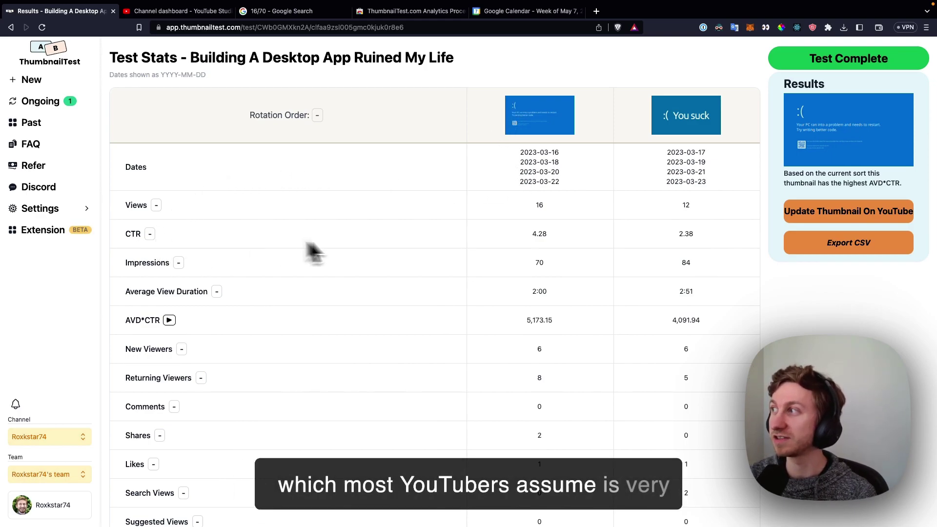
Compare the first thumbnail's 16 views and 70 impressions, then view the 16/70 Google result.
double_click(539, 205)
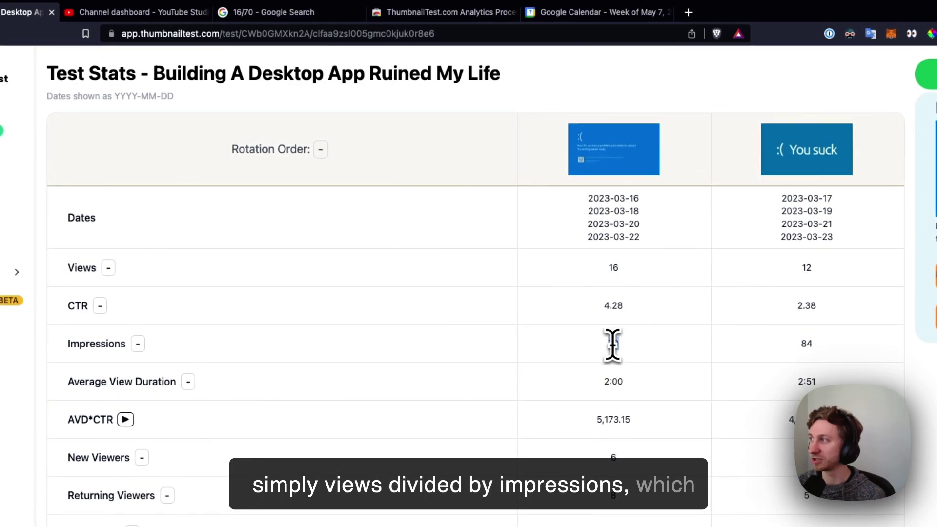
click(569, 340)
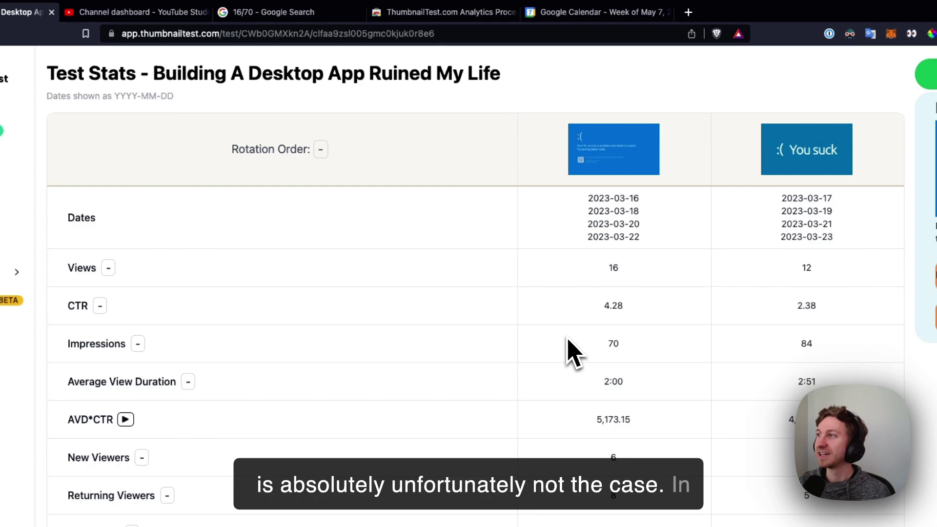
double_click(613, 267)
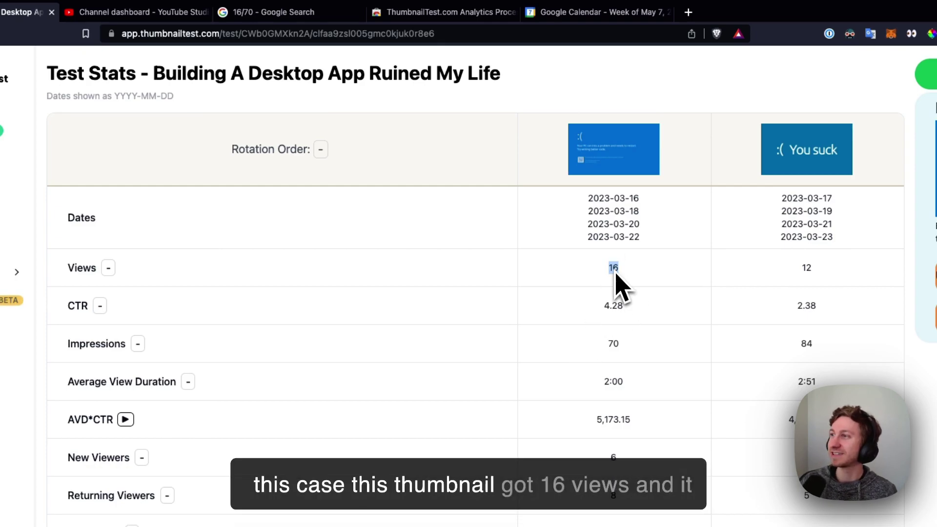
double_click(613, 343)
click(522, 282)
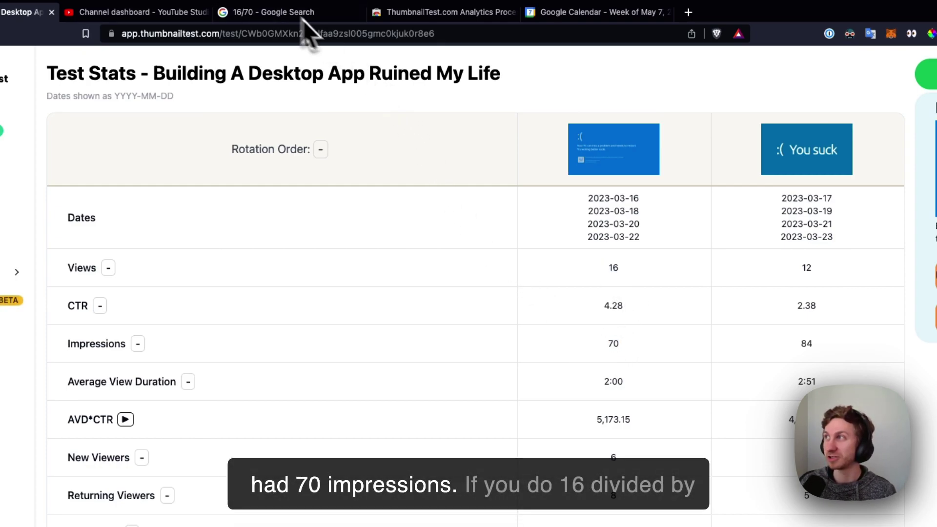
click(277, 13)
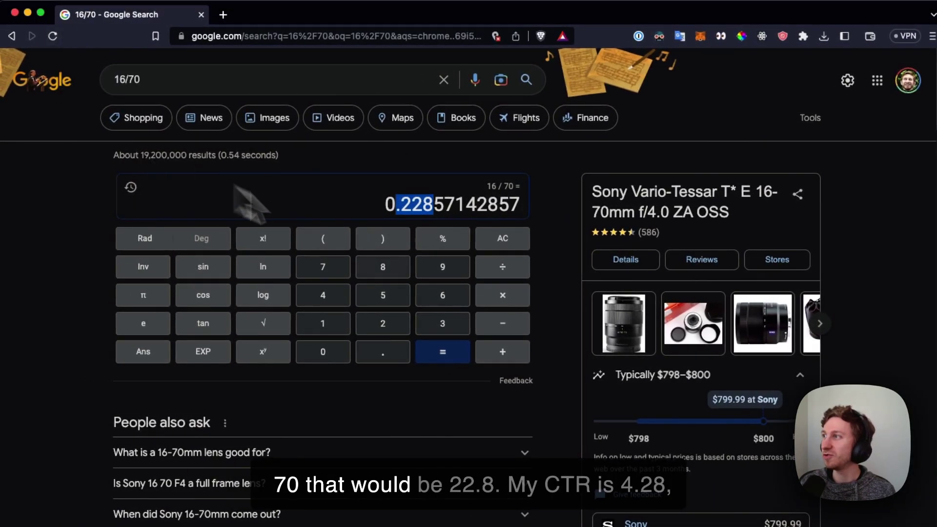
Close the 16/70 Google Search tab to get back to the ThumbnailTest results.
click(15, 13)
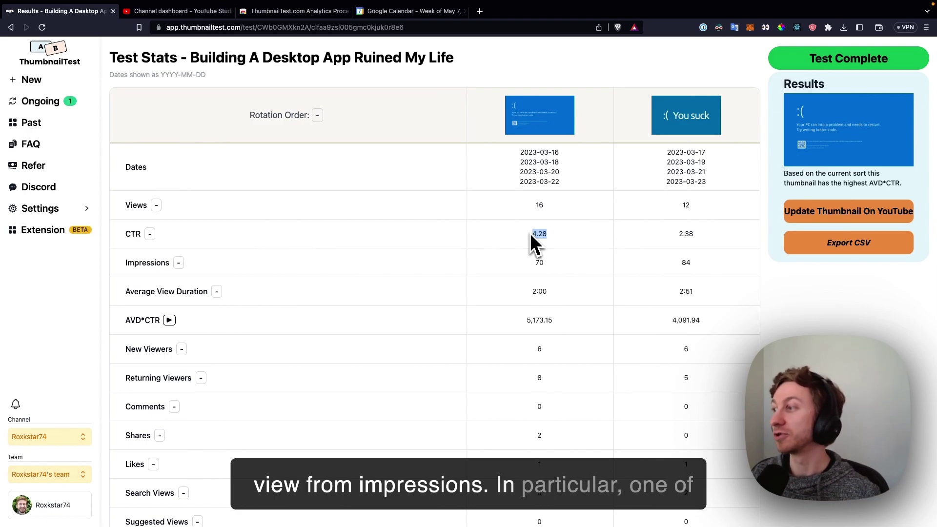
click(514, 249)
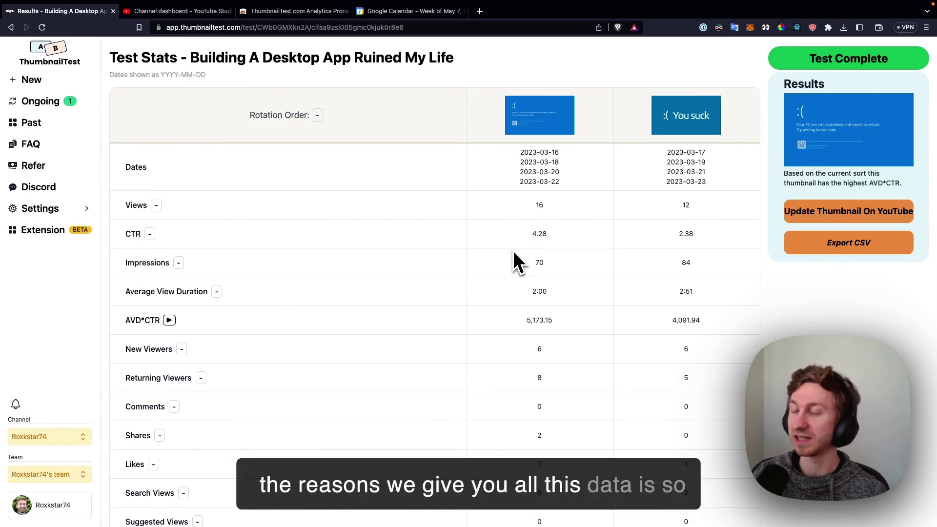
scroll(514, 251, down, 3)
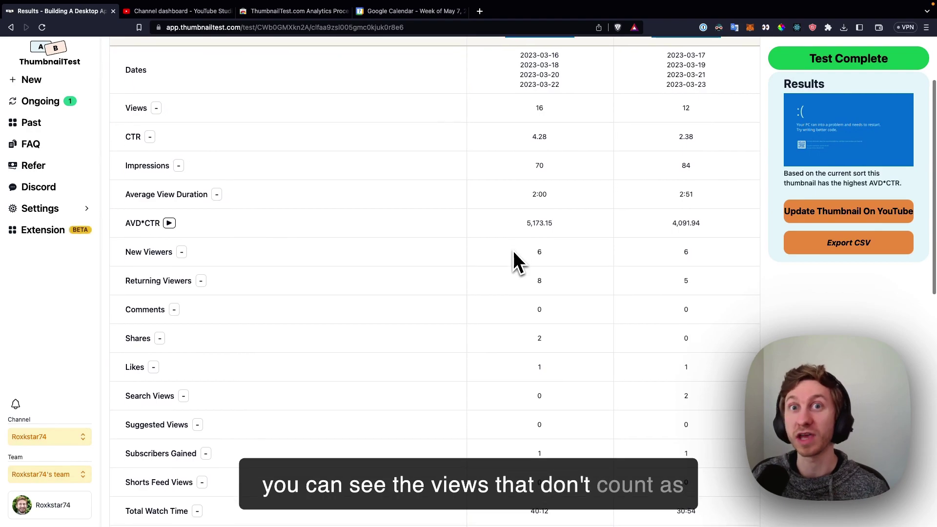
scroll(513, 250, down, 8)
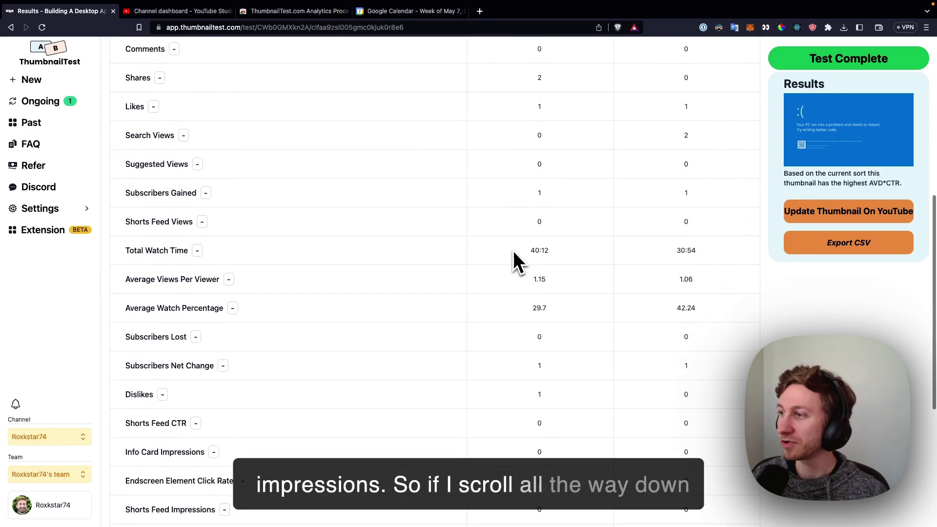
scroll(513, 250, down, 8)
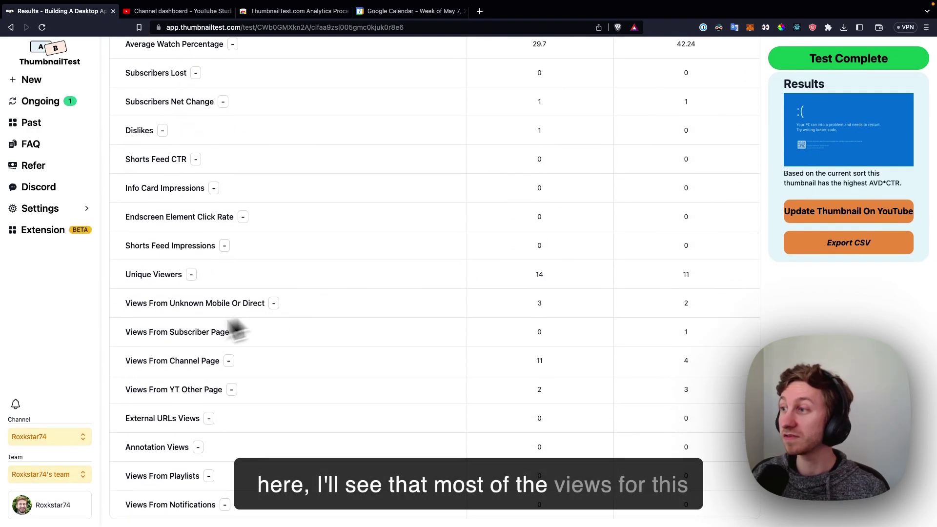
triple_click(175, 366)
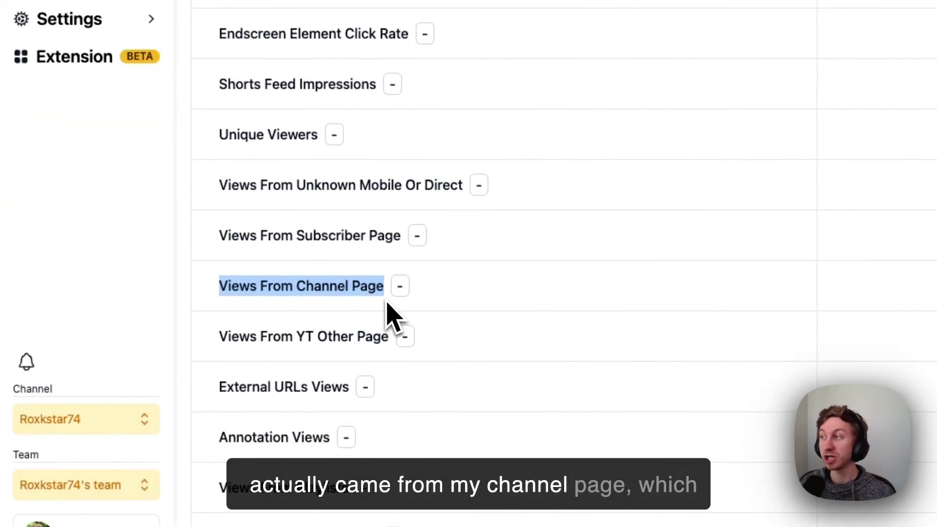
click(690, 293)
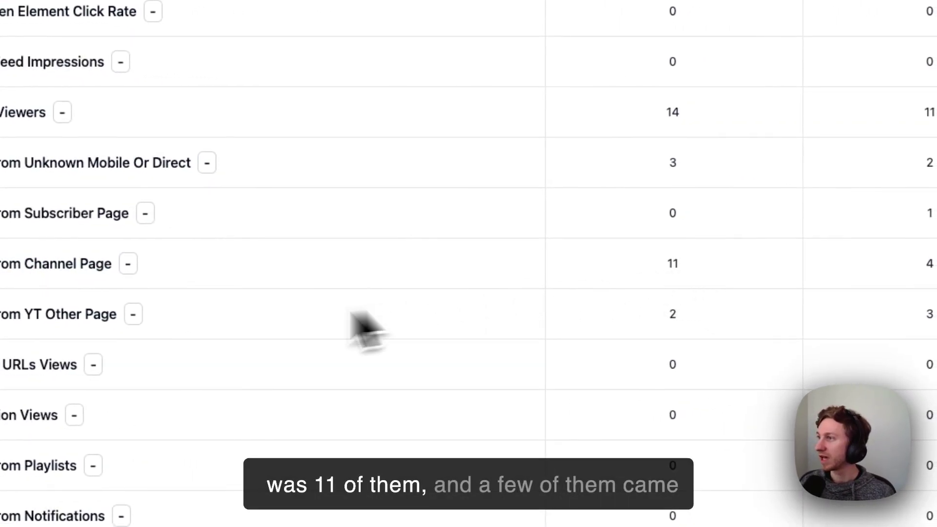
drag(194, 300, 348, 316)
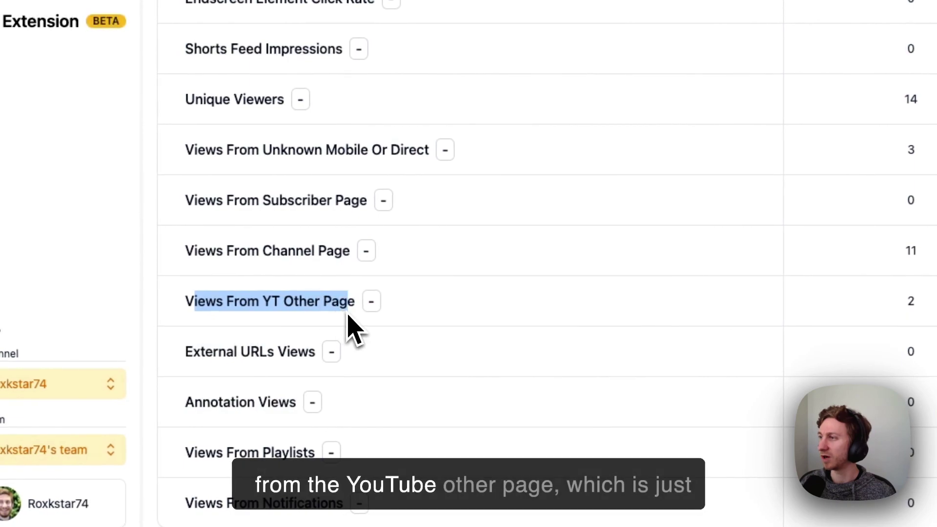
click(349, 306)
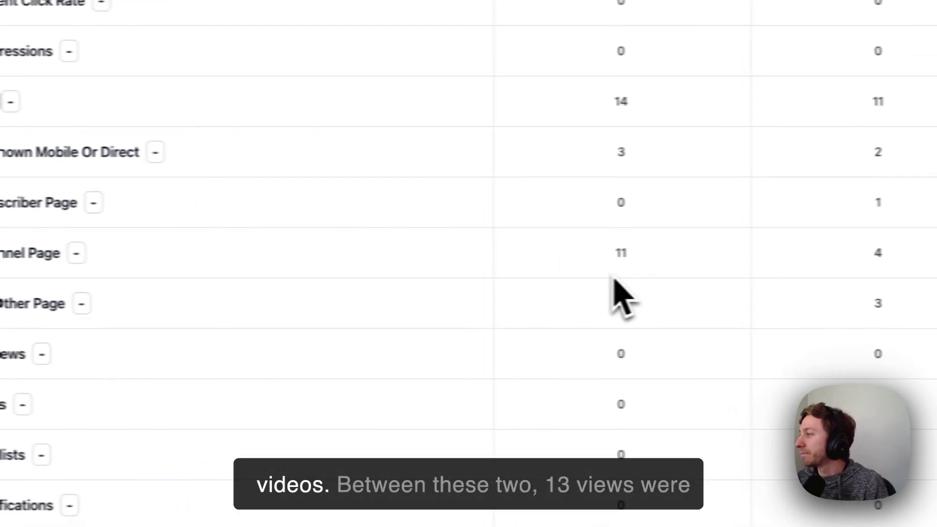
click(577, 300)
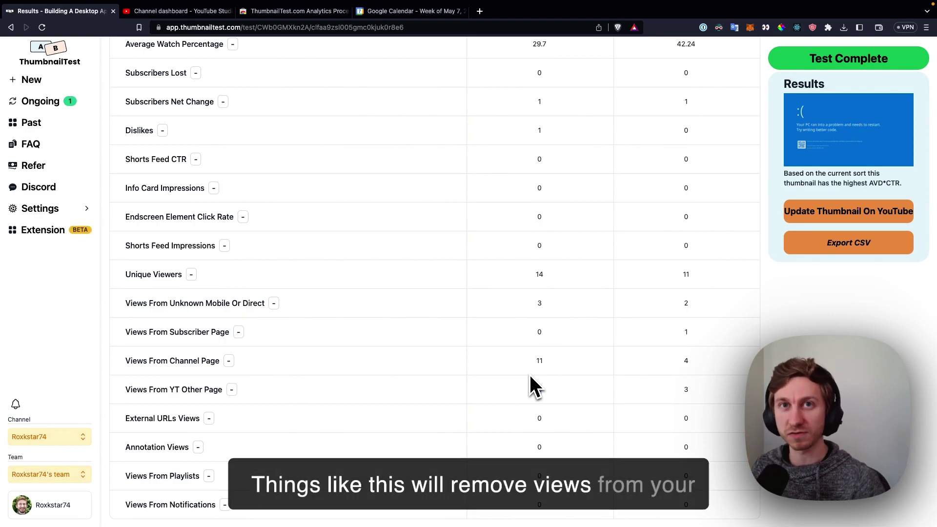
scroll(529, 374, up, 3)
scroll(528, 359, up, 10)
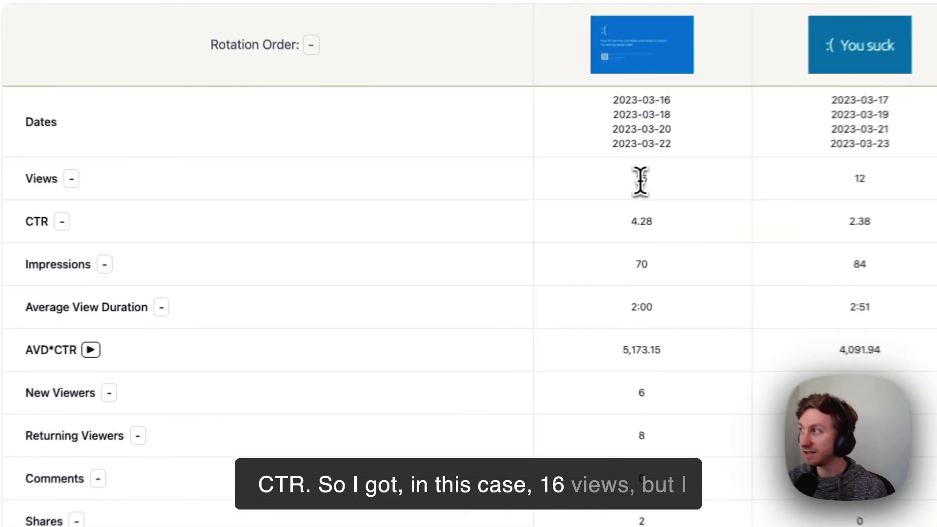
double_click(642, 179)
scroll(652, 251, down, 10)
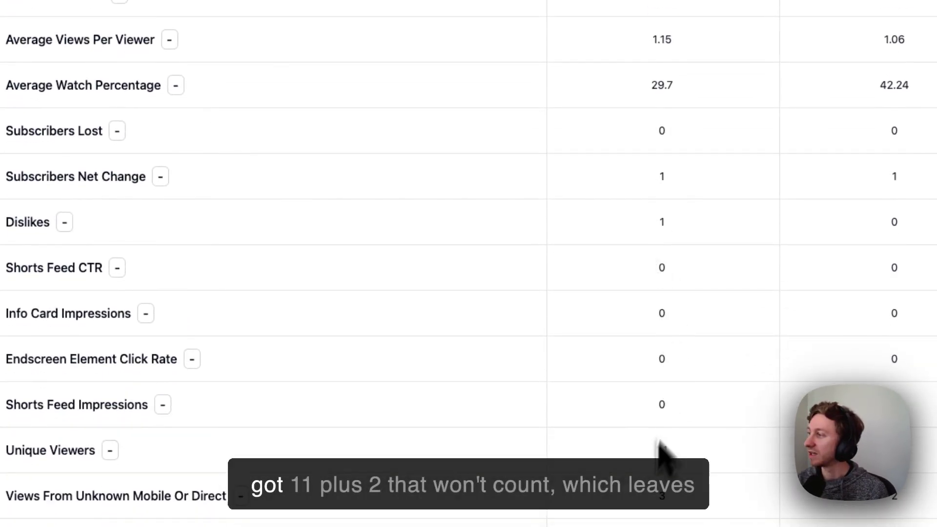
scroll(663, 449, down, 3)
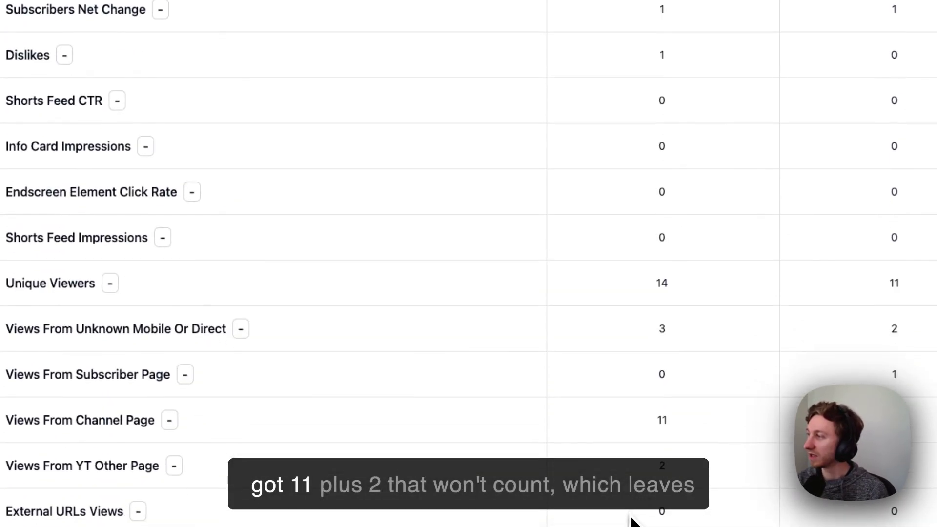
double_click(662, 420)
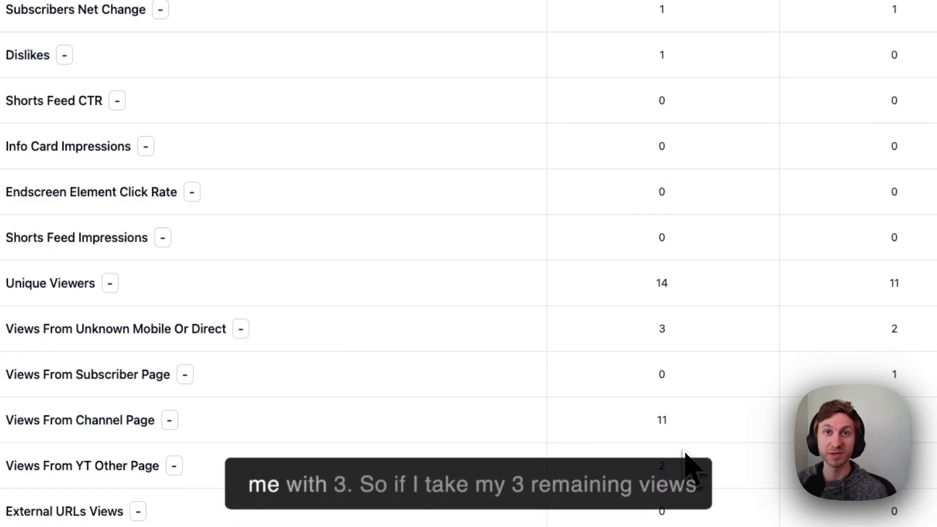
scroll(685, 463, up, 13)
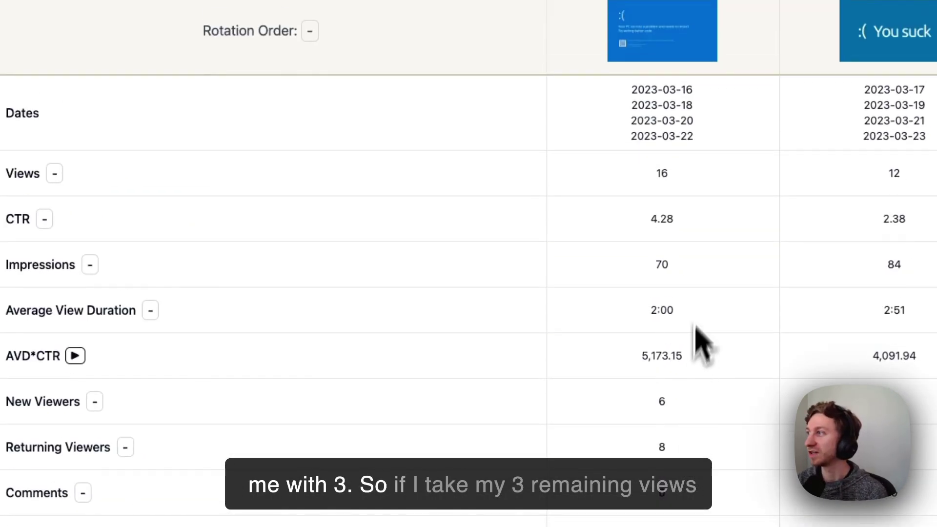
double_click(659, 266)
click(478, 68)
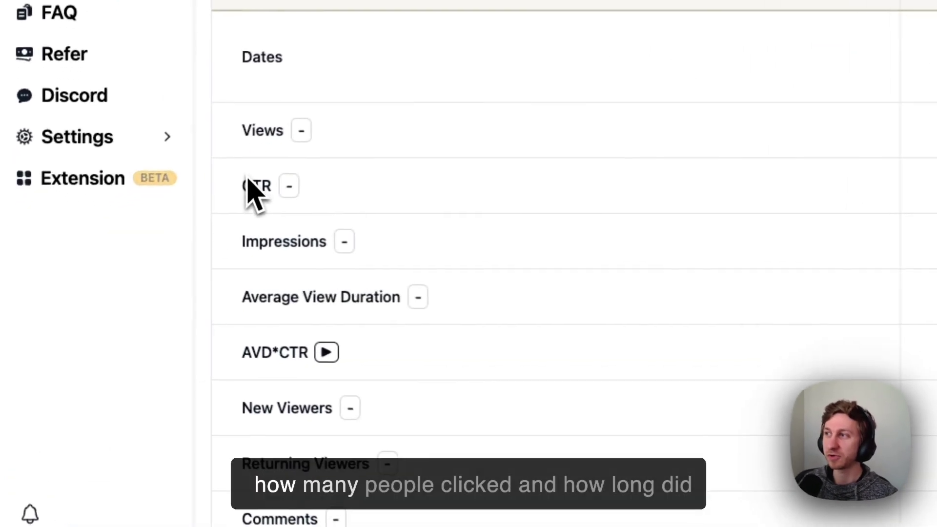
drag(124, 233, 136, 235)
drag(272, 190, 274, 199)
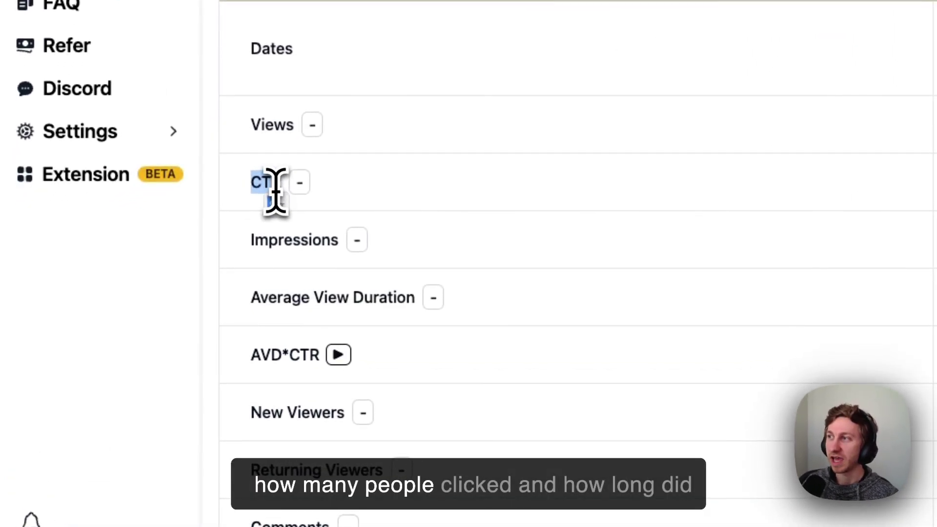
drag(251, 313, 383, 328)
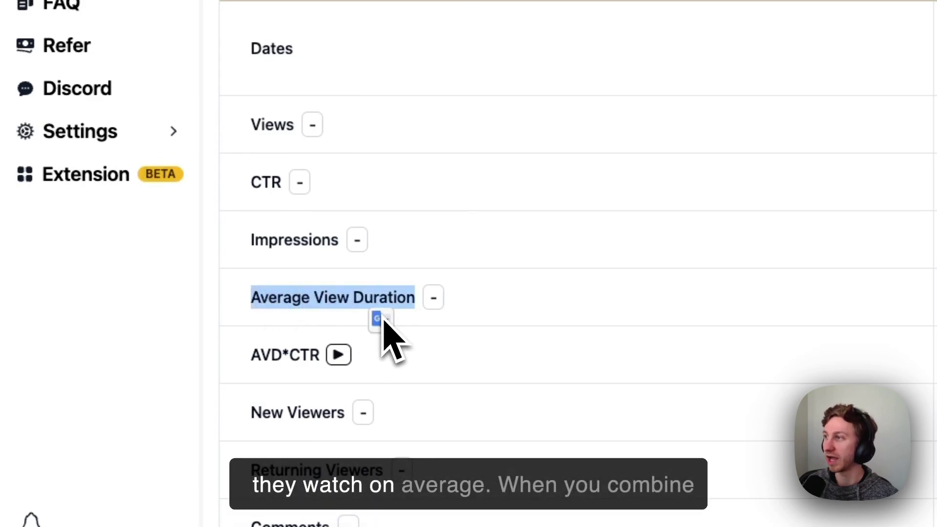
click(616, 378)
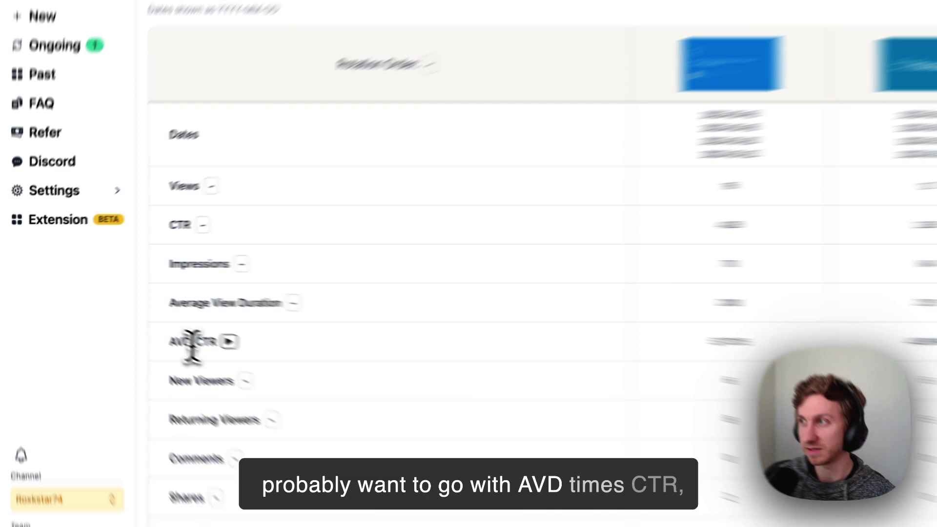
triple_click(193, 344)
click(152, 346)
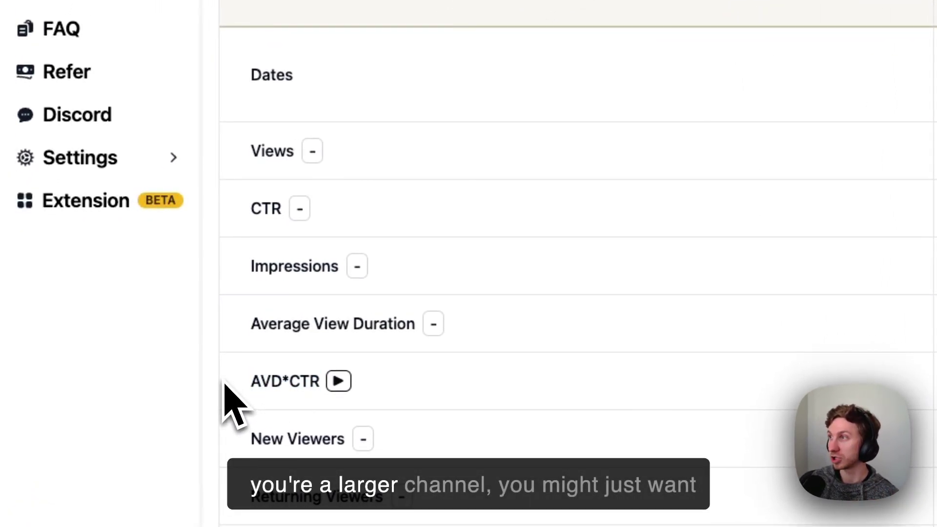
double_click(263, 150)
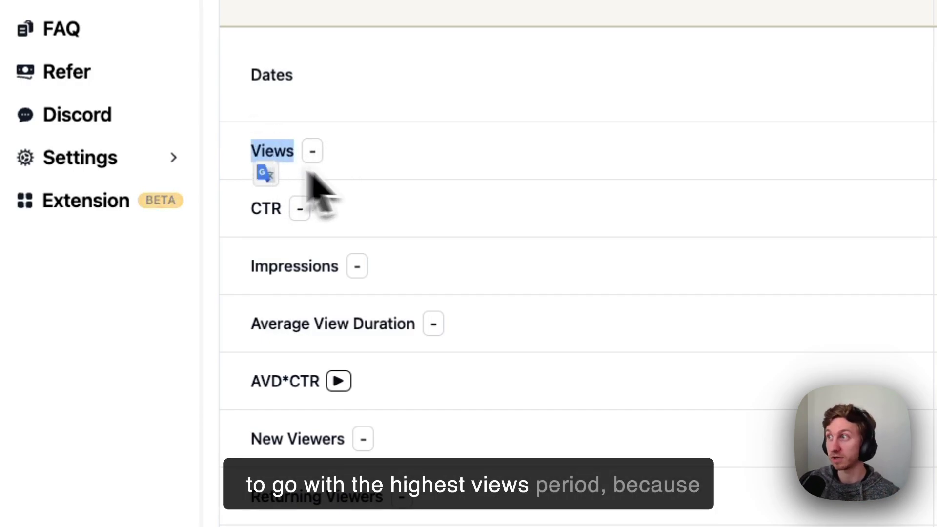
click(403, 181)
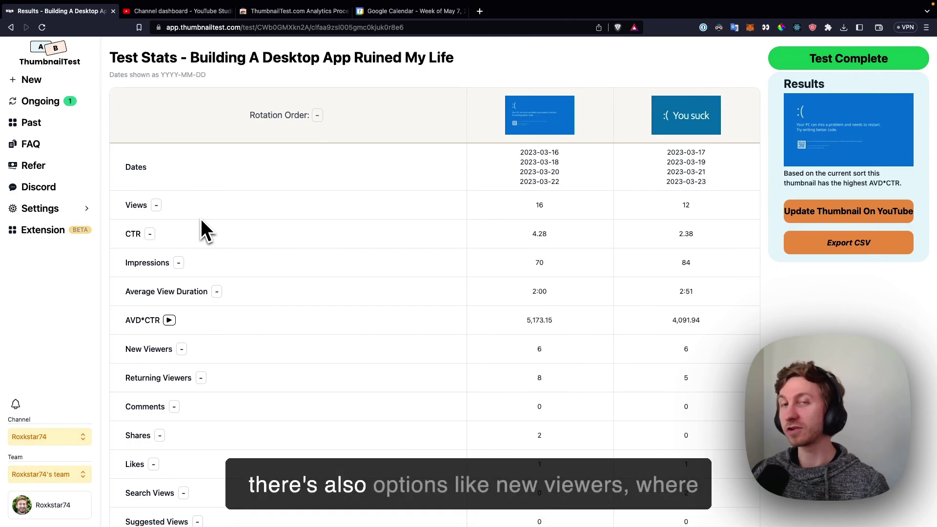
triple_click(145, 358)
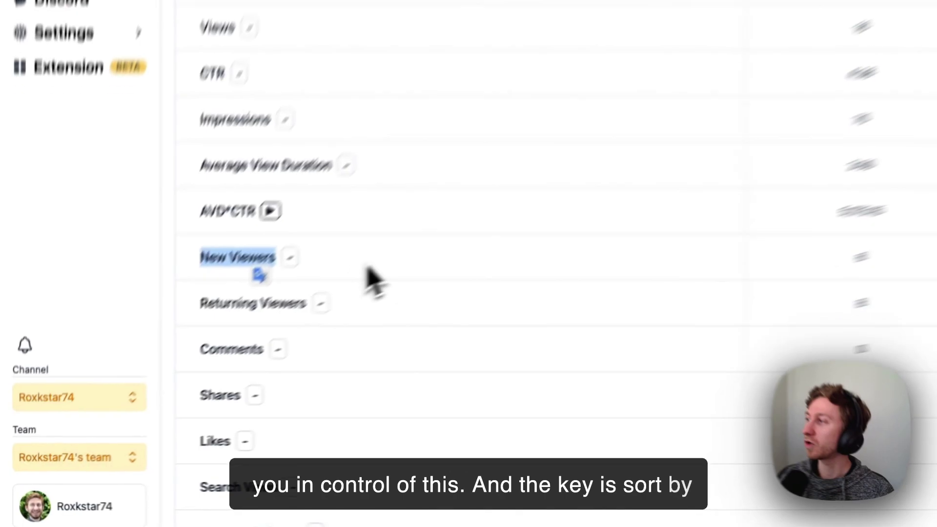
Sort by Returning Viewers, then Shares, and check the first thumbnail wins with 2 shares versus 0.
click(235, 365)
click(402, 252)
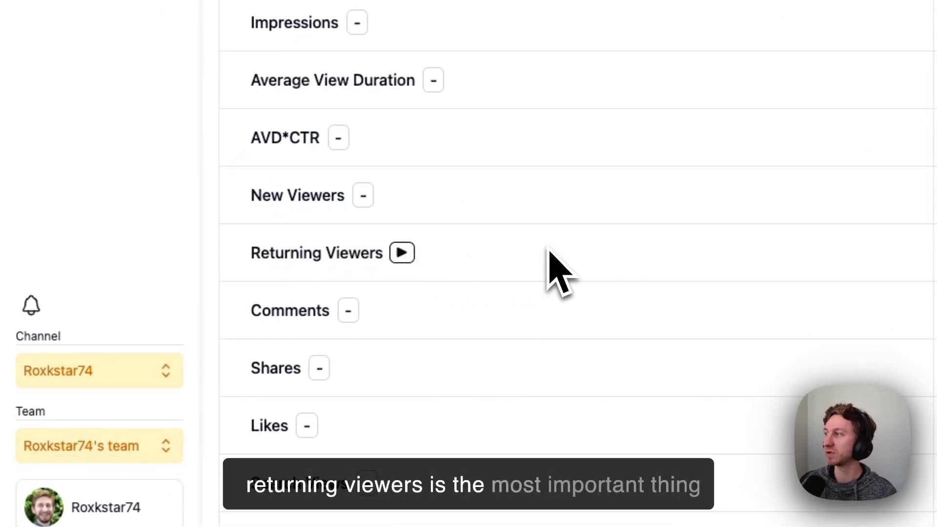
scroll(541, 259, down, 2)
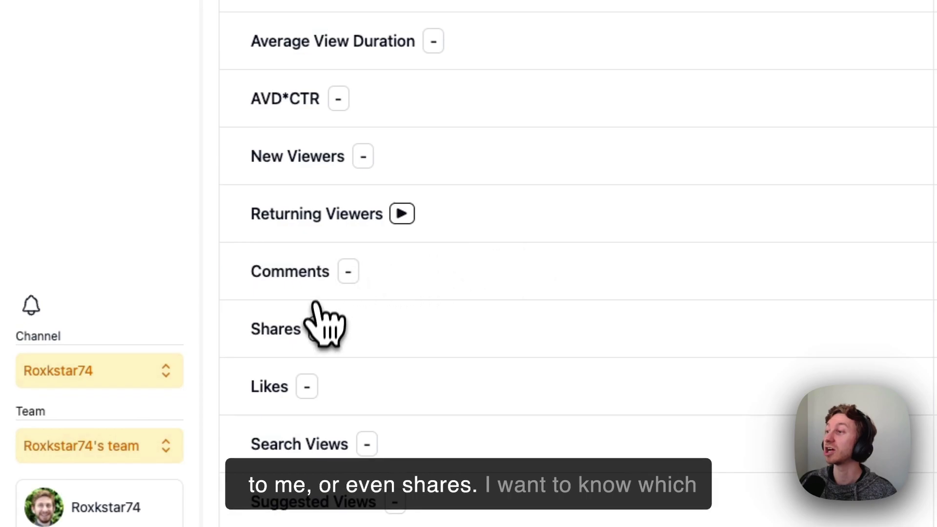
click(318, 328)
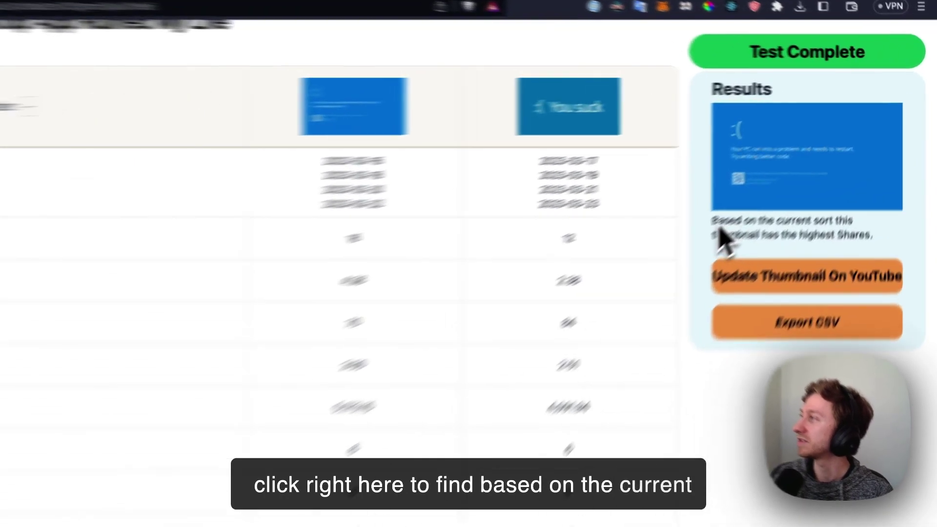
drag(784, 173, 878, 192)
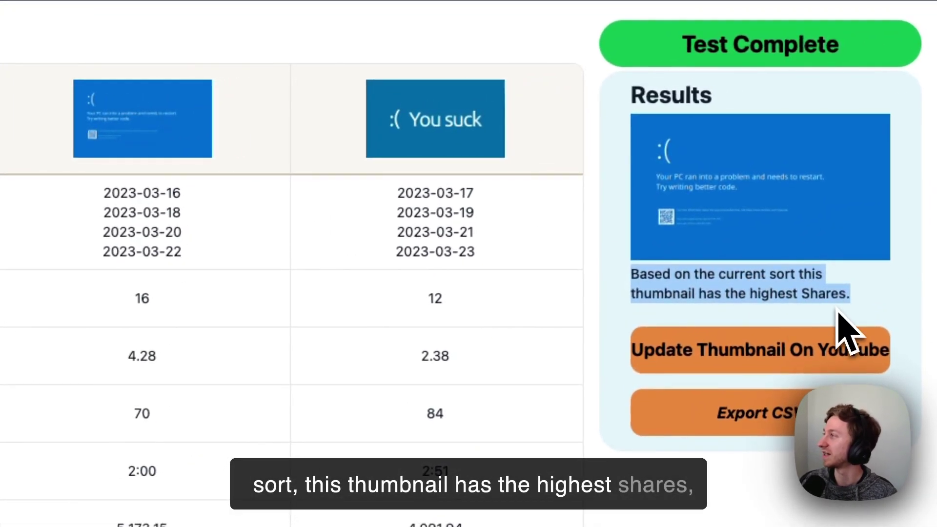
click(822, 297)
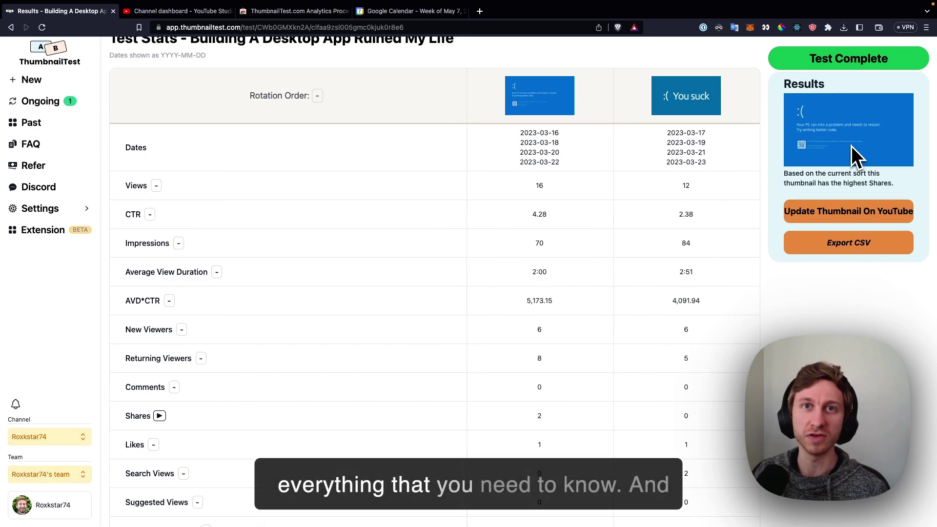
scroll(548, 302, down, 5)
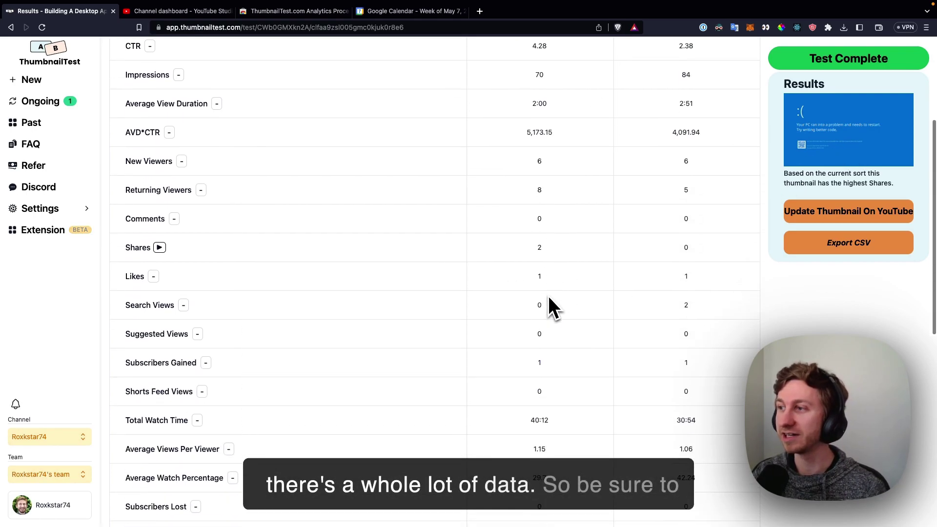
scroll(551, 305, down, 4)
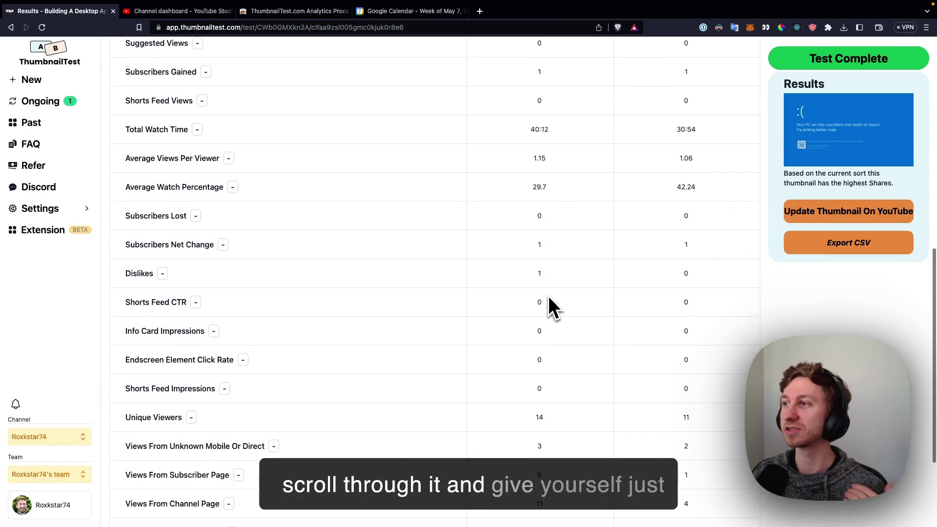
scroll(548, 297, down, 3)
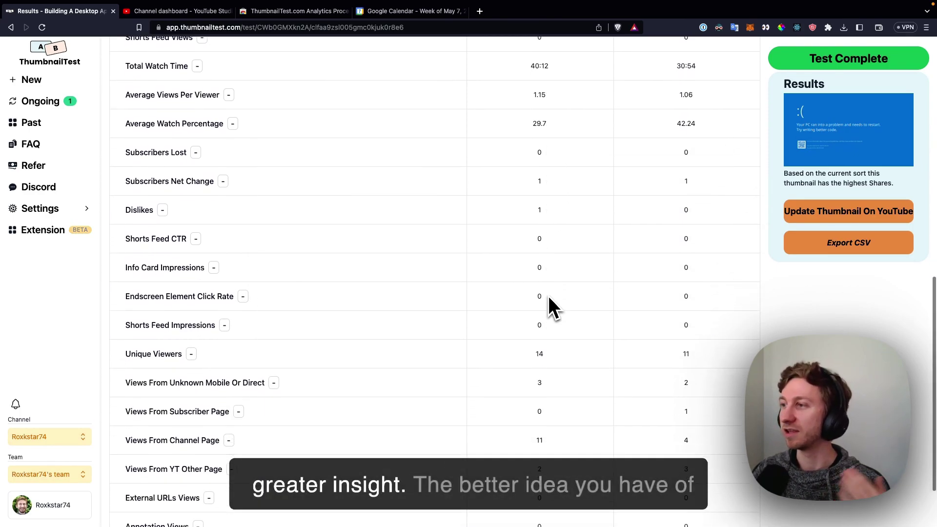